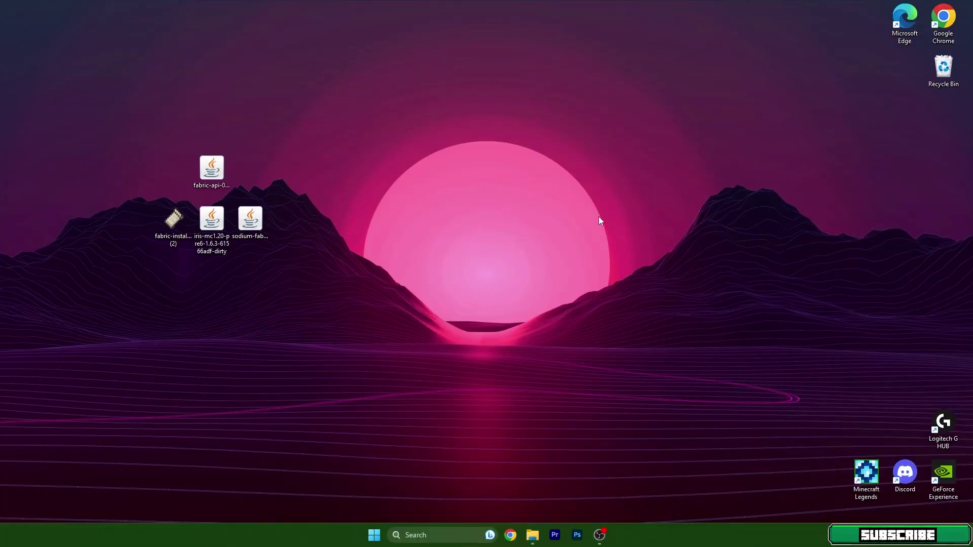
- Move the Fabric installer, Fabric API, Iris and Sodium files together to the middle of the desktop
{"action": "left_click_drag", "start_coordinate": [311, 161], "coordinate": [122, 279]}
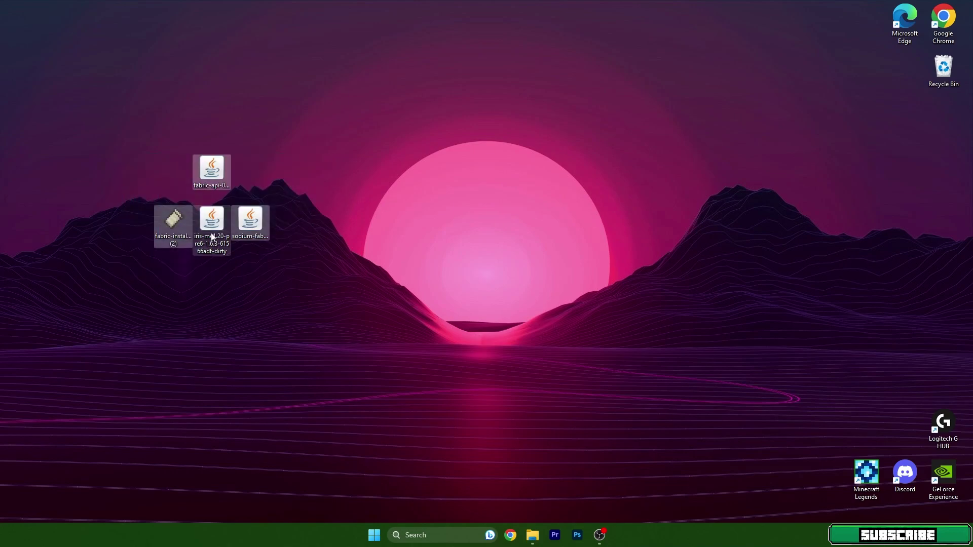
{"action": "left_click_drag", "start_coordinate": [213, 233], "coordinate": [484, 284]}
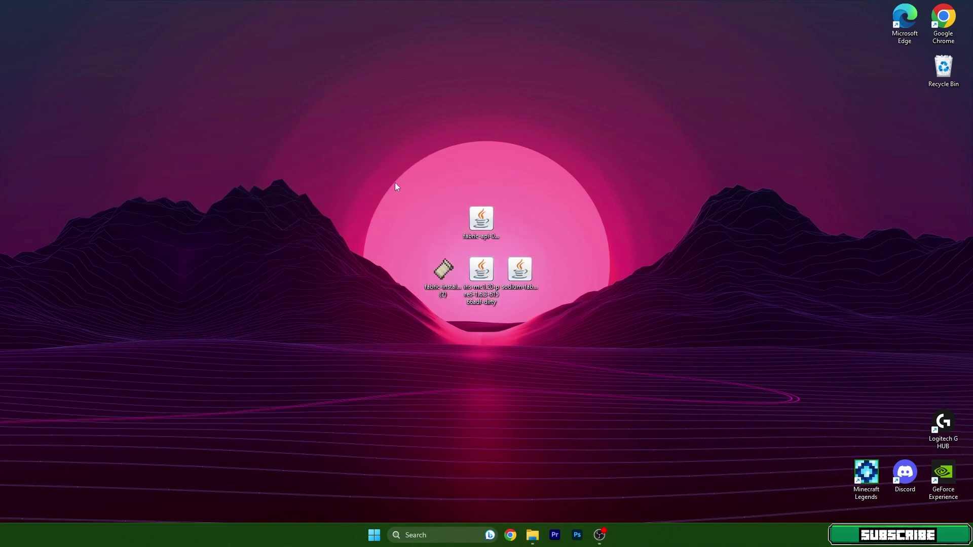
{"action": "left_click_drag", "start_coordinate": [368, 198], "coordinate": [578, 304]}
{"action": "left_click", "coordinate": [584, 296]}
{"action": "left_click_drag", "start_coordinate": [561, 205], "coordinate": [404, 332]}
{"action": "left_click", "coordinate": [403, 282]}
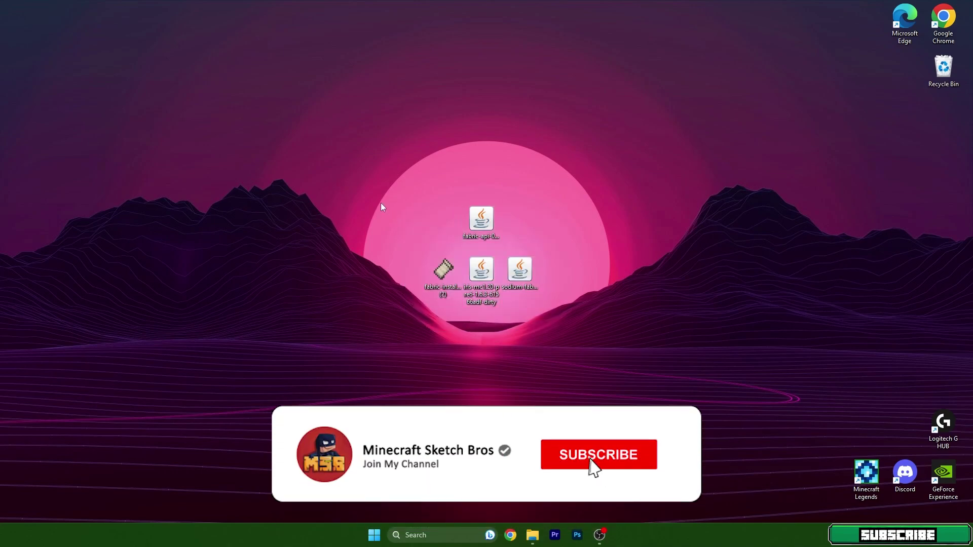
{"action": "left_click_drag", "start_coordinate": [381, 203], "coordinate": [558, 317]}
{"action": "left_click", "coordinate": [557, 317]}
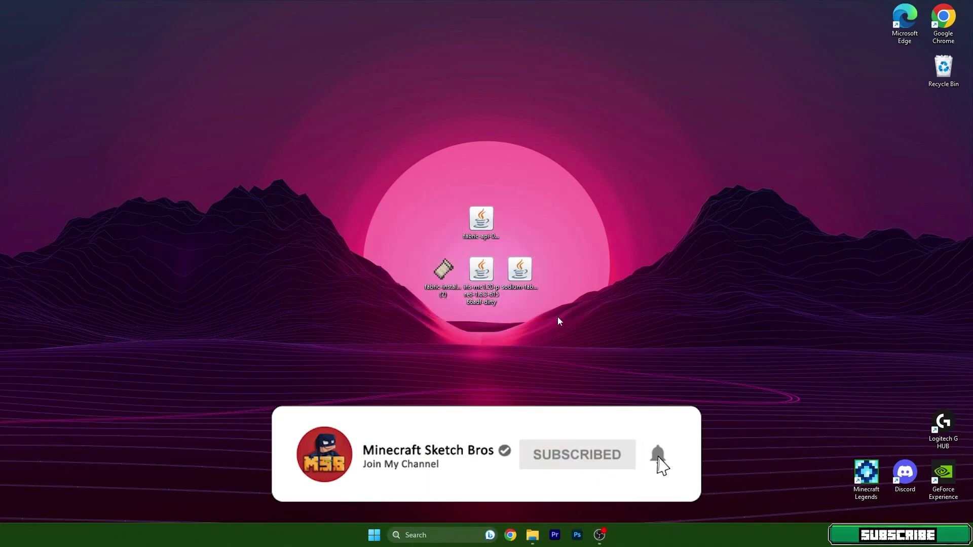
{"action": "left_click_drag", "start_coordinate": [397, 201], "coordinate": [556, 348]}
{"action": "left_click", "coordinate": [557, 348]}
- Move the Fabric installer, Fabric API, Iris and Sodium files together to the free area over the desktop wallpaper's western mountains
{"action": "left_click_drag", "start_coordinate": [581, 309], "coordinate": [398, 203]}
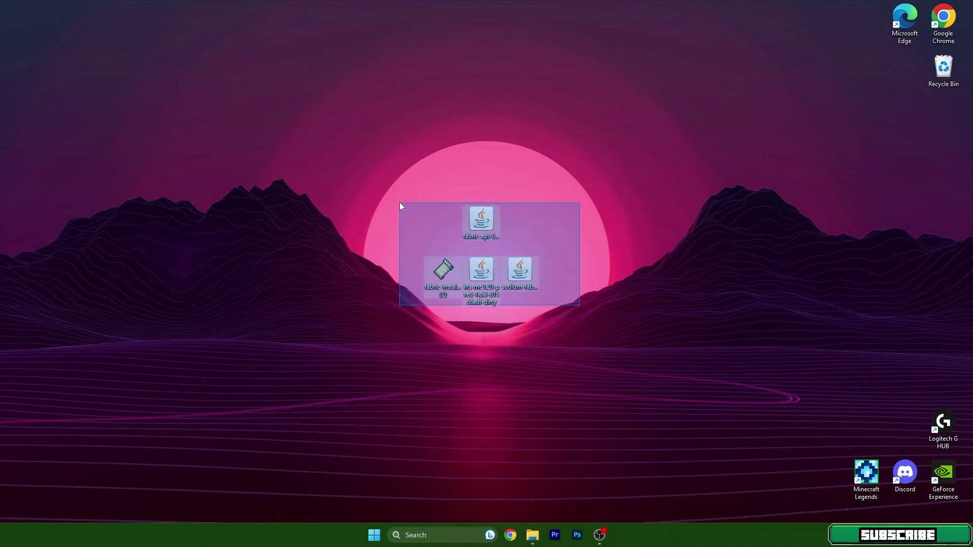
{"action": "left_click_drag", "start_coordinate": [490, 224], "coordinate": [297, 172]}
{"action": "left_click_drag", "start_coordinate": [269, 133], "coordinate": [132, 207]}
{"action": "left_click_drag", "start_coordinate": [330, 243], "coordinate": [459, 314]}
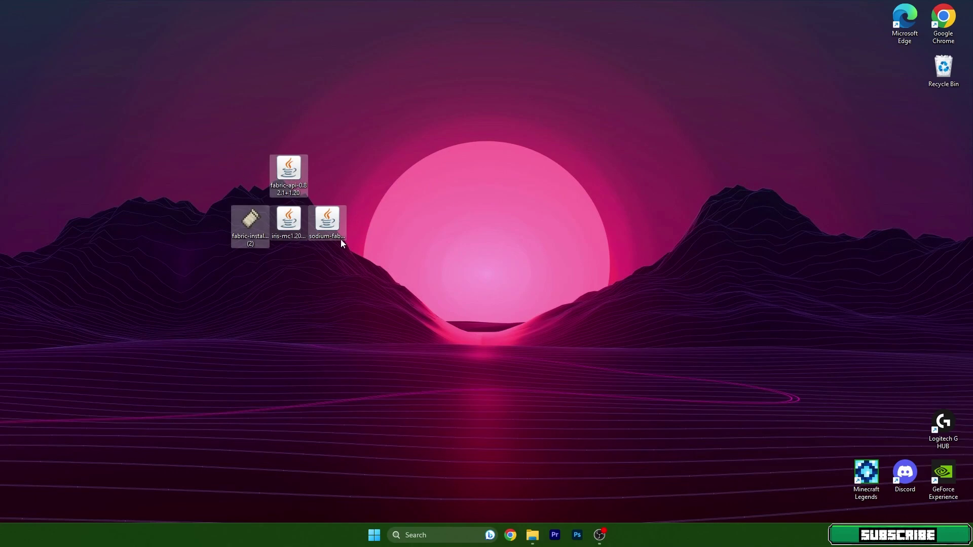
{"action": "left_click", "coordinate": [426, 271]}
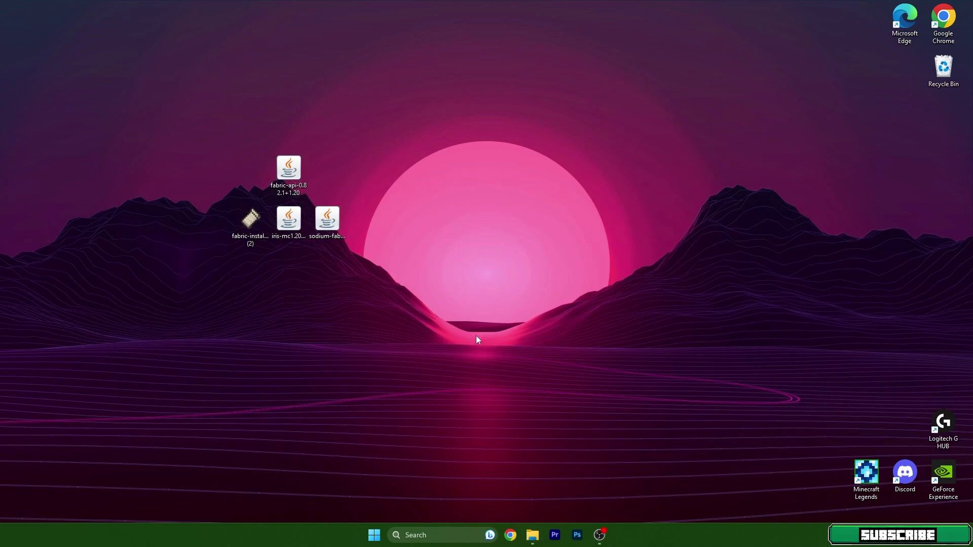
- Open the %appdata% folder from the Windows search and move its window clear of the desktop files
{"action": "left_click", "coordinate": [413, 535]}
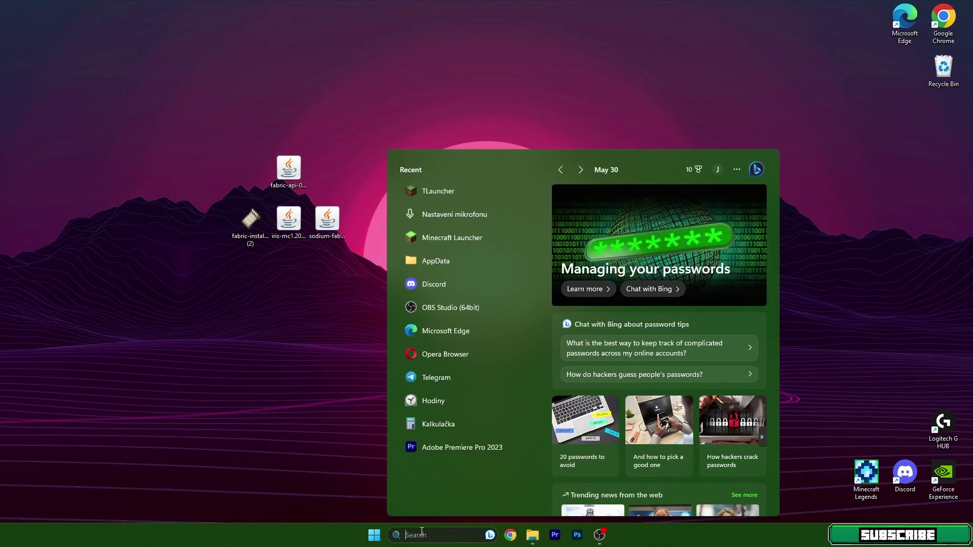
{"action": "type", "text": "%appdata%"}
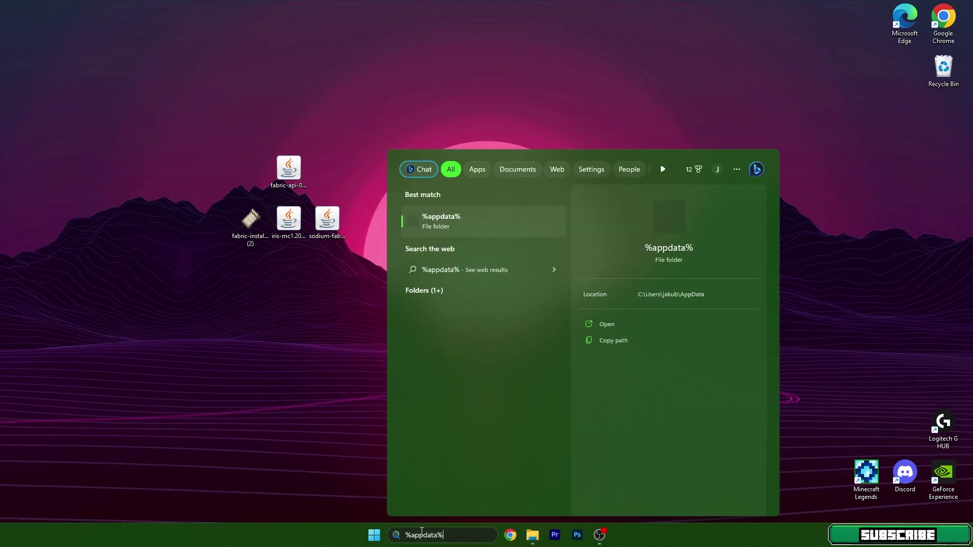
{"action": "key", "text": "Return"}
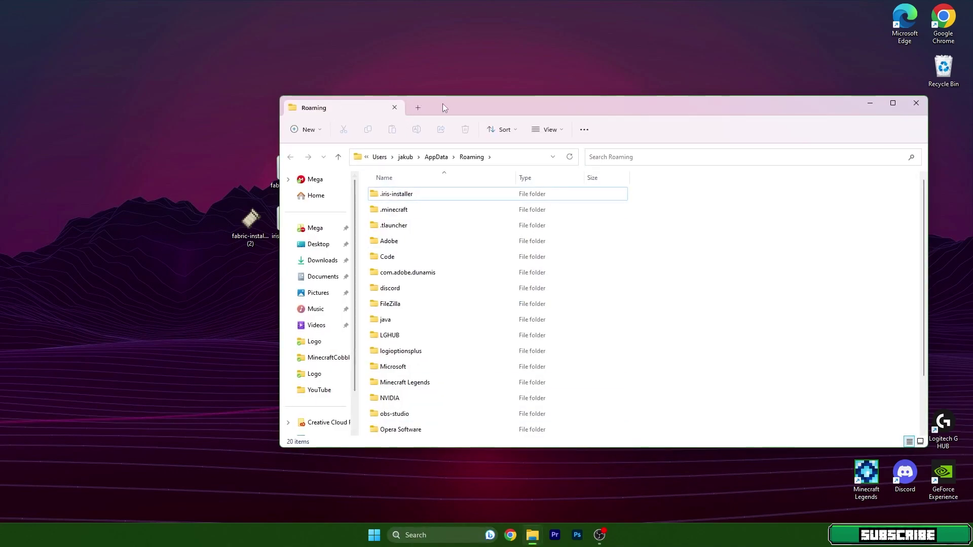
{"action": "left_click_drag", "start_coordinate": [442, 108], "coordinate": [530, 152]}
- Open the mods folder inside the .minecraft folder
{"action": "left_click", "coordinate": [467, 259]}
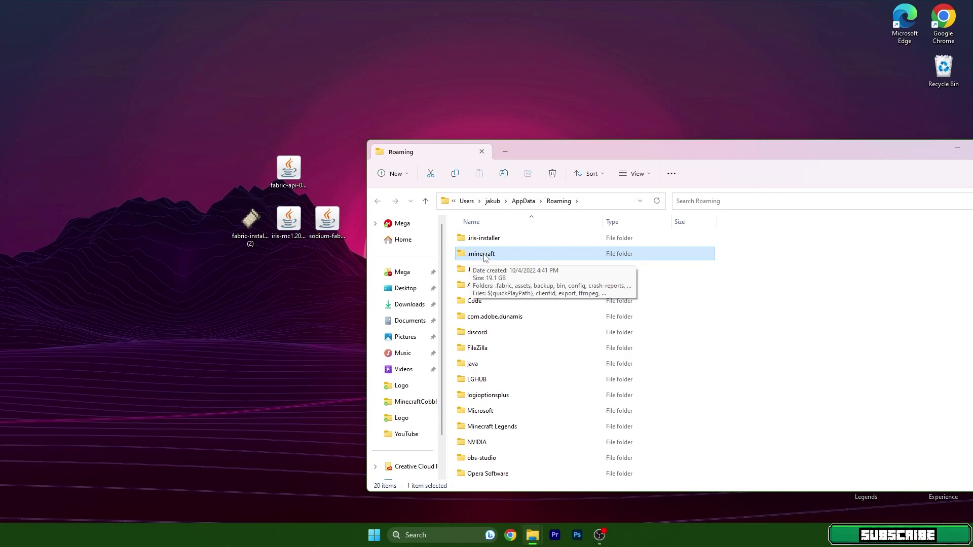
{"action": "double_click", "coordinate": [484, 256]}
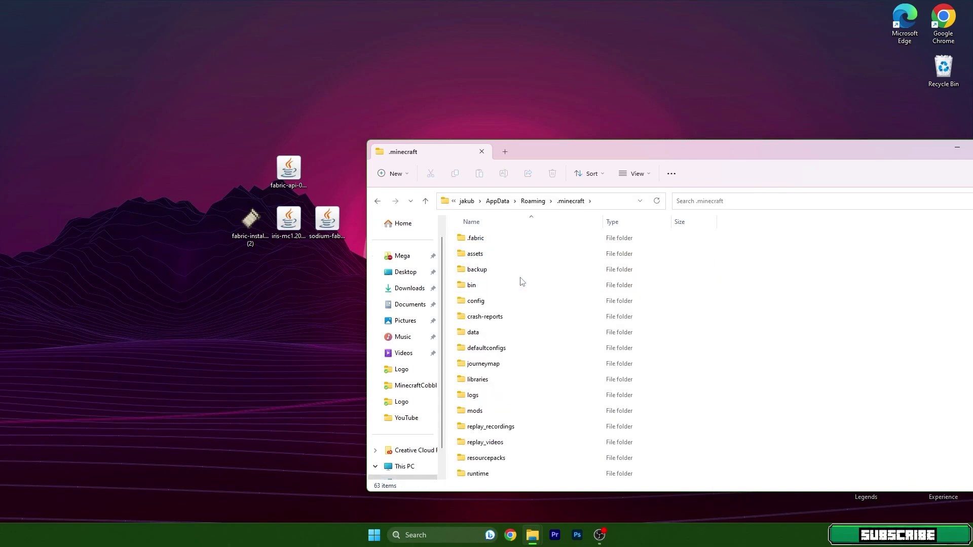
{"action": "scroll", "coordinate": [512, 324], "scroll_direction": "down", "scroll_amount": 1}
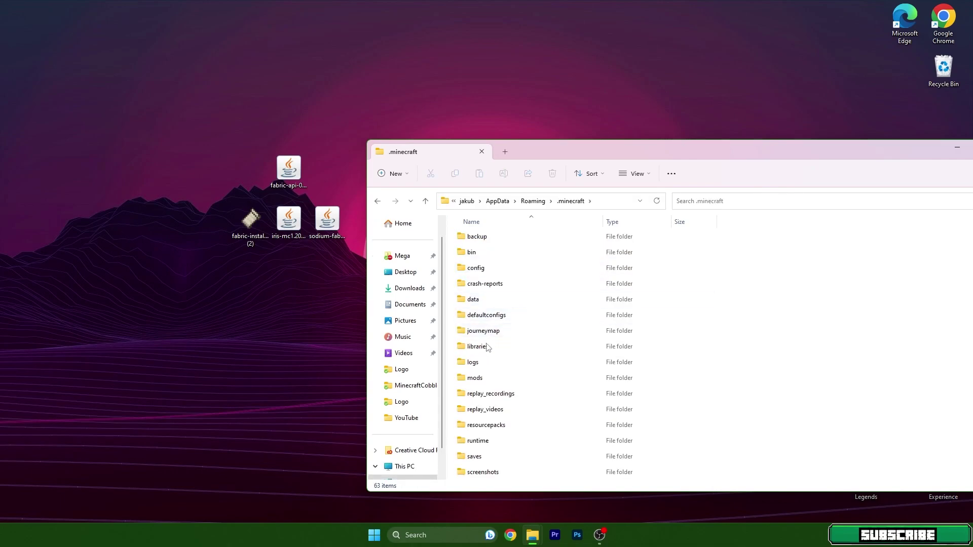
{"action": "double_click", "coordinate": [476, 380]}
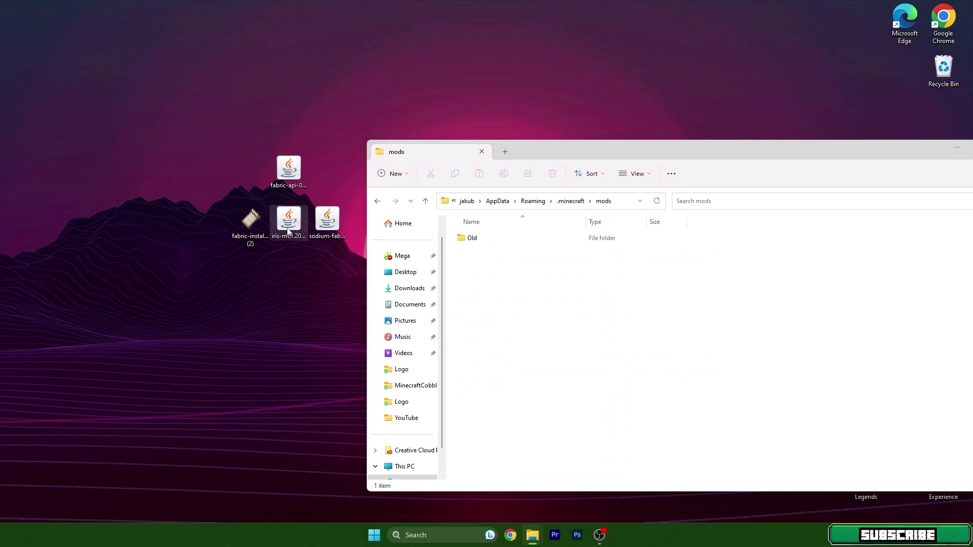
- Move the Iris, Sodium and Fabric API jar files from the desktop into the mods folder
{"action": "left_click", "coordinate": [326, 221]}
{"action": "left_click", "coordinate": [288, 170]}
{"action": "left_click_drag", "start_coordinate": [330, 160], "coordinate": [499, 279]}
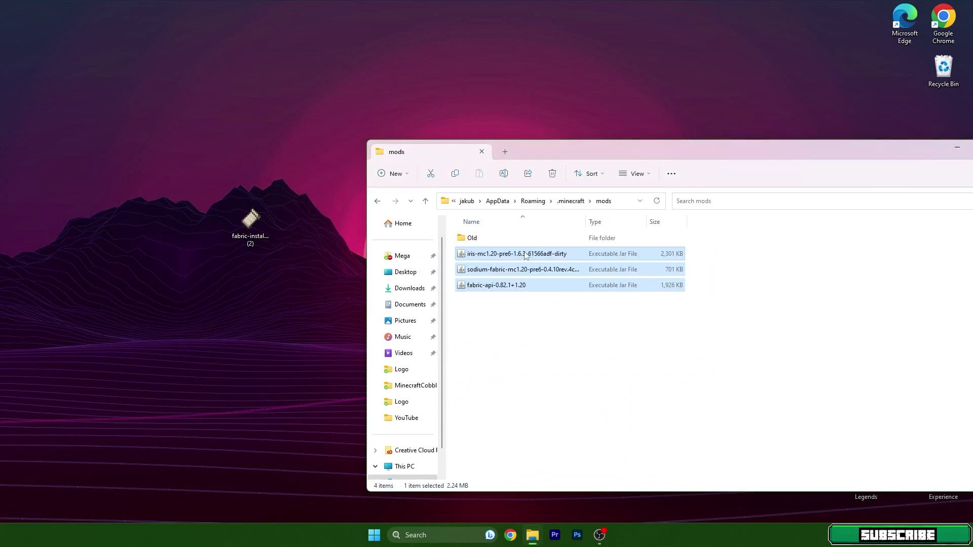
- Return to the .minecraft folder, open its versions folder and reposition the window
{"action": "left_click", "coordinate": [379, 202]}
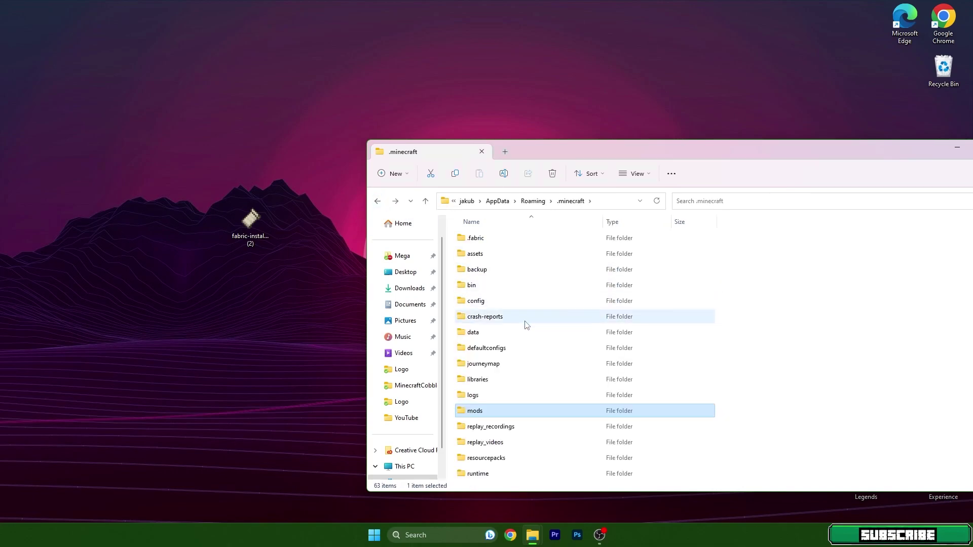
{"action": "scroll", "coordinate": [526, 325], "scroll_direction": "down", "scroll_amount": 4}
{"action": "left_click", "coordinate": [473, 410]}
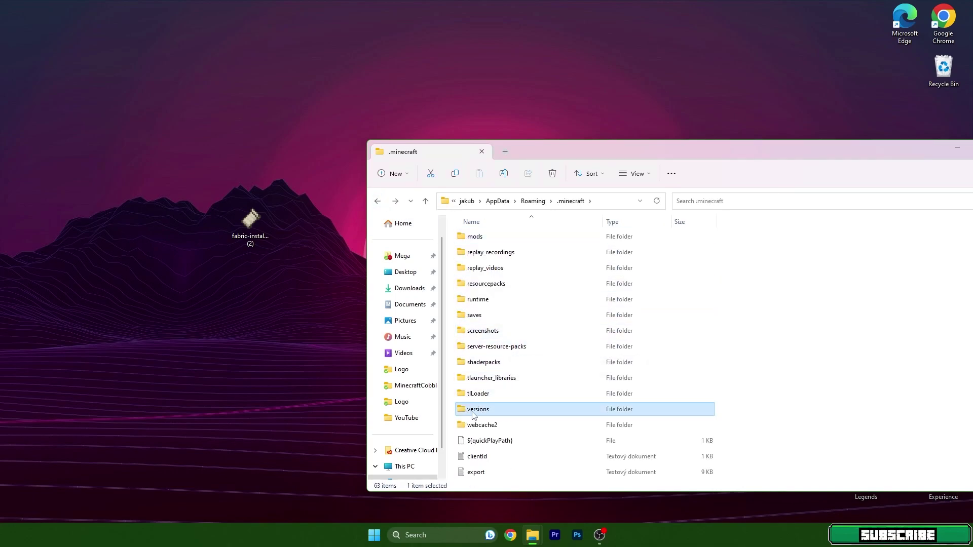
{"action": "double_click", "coordinate": [484, 411]}
{"action": "left_click_drag", "start_coordinate": [532, 152], "coordinate": [498, 110]}
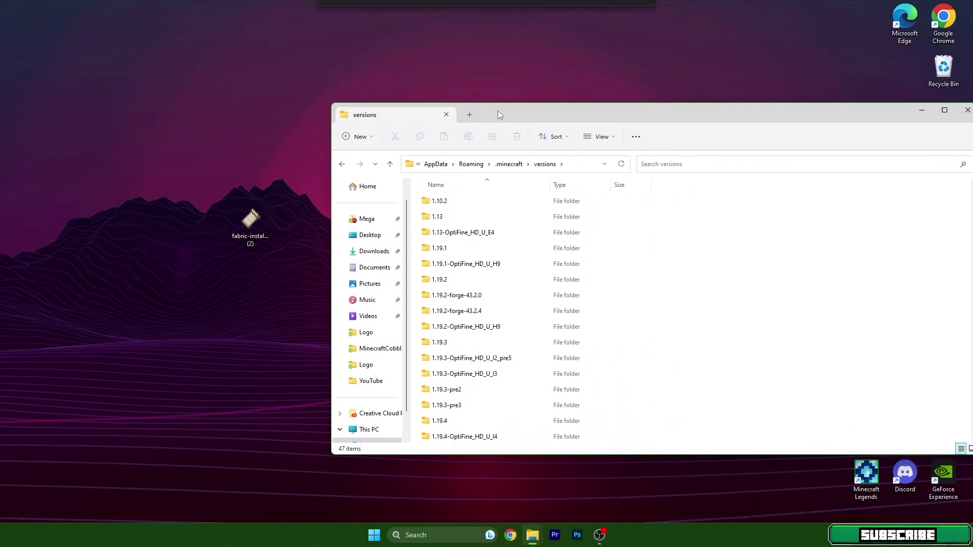
- Run the Fabric installer from the desktop and list the available Minecraft versions including snapshots
{"action": "double_click", "coordinate": [243, 226]}
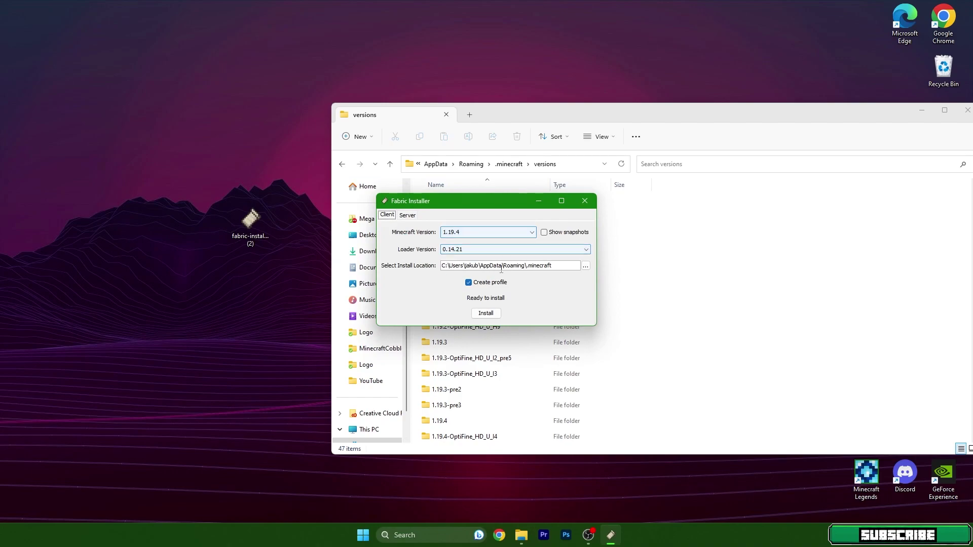
{"action": "left_click", "coordinate": [467, 233]}
{"action": "left_click", "coordinate": [467, 234]}
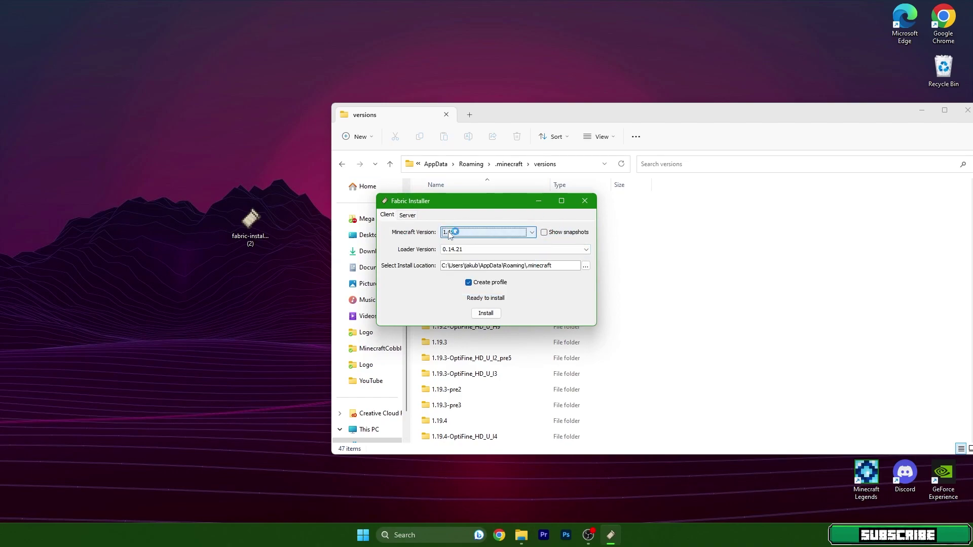
{"action": "left_click", "coordinate": [551, 234]}
{"action": "left_click", "coordinate": [473, 234]}
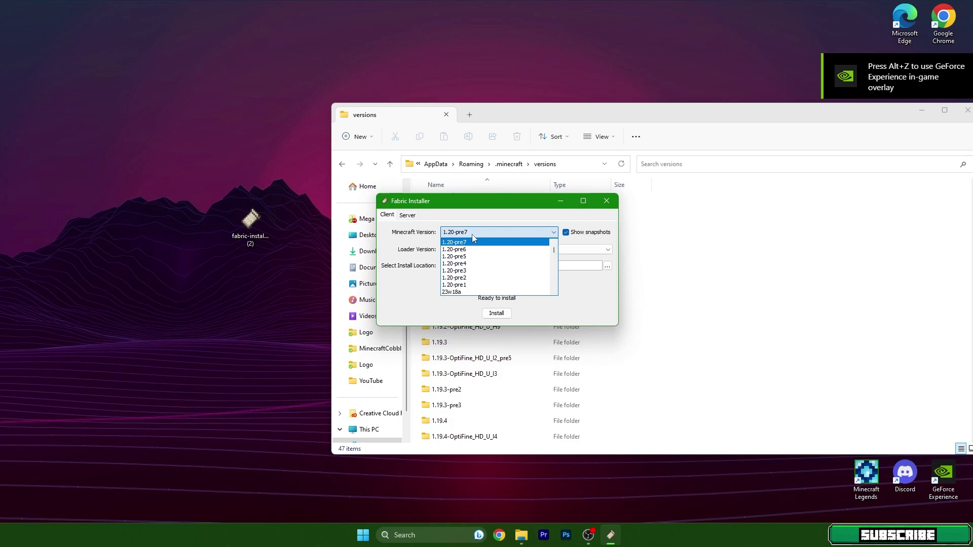
- Set the installer's Minecraft version to 1.20-pre6 with snapshots shown
{"action": "left_click", "coordinate": [467, 234]}
{"action": "left_click", "coordinate": [461, 234]}
{"action": "left_click", "coordinate": [455, 249]}
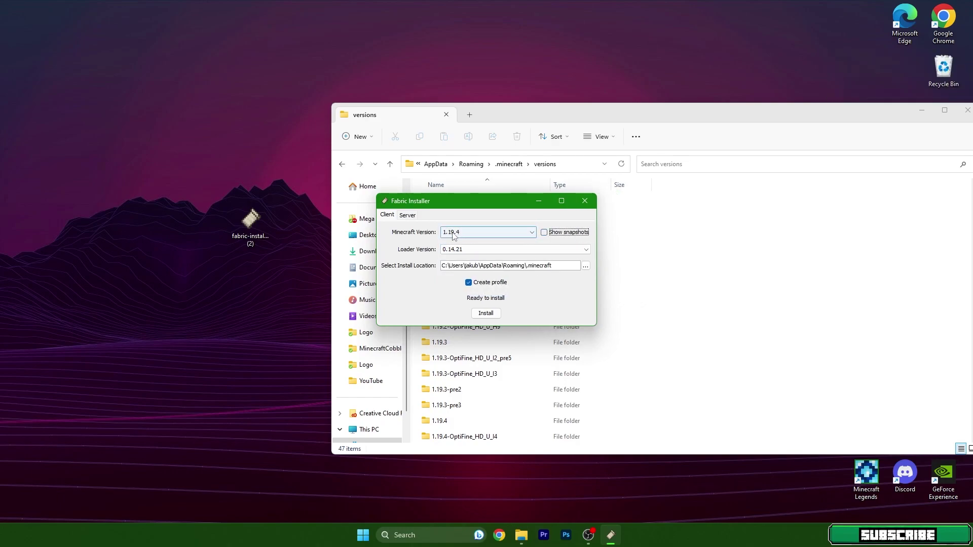
{"action": "left_click", "coordinate": [459, 233]}
{"action": "left_click", "coordinate": [451, 251]}
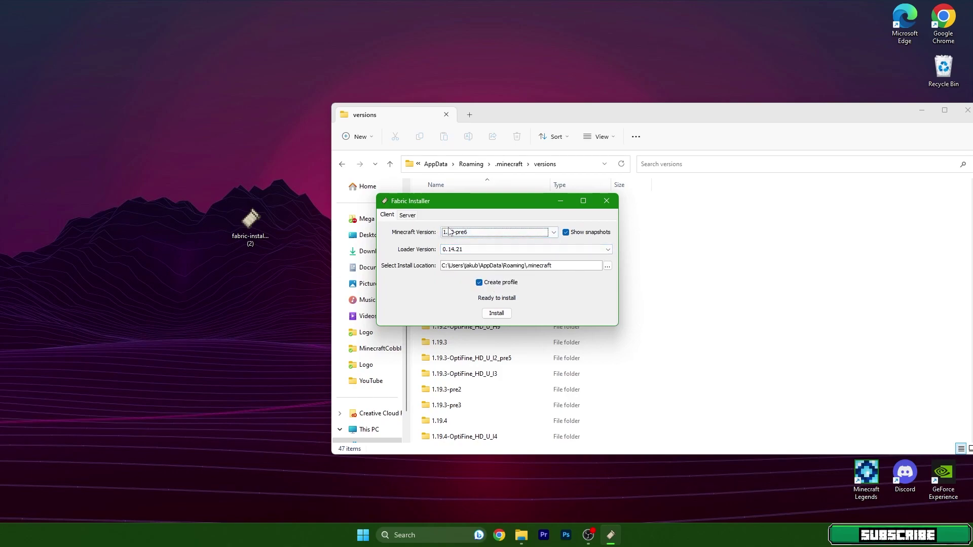
- Install Fabric Loader 0.14.21 for 1.20-pre6 and close the installer
{"action": "left_click", "coordinate": [496, 312]}
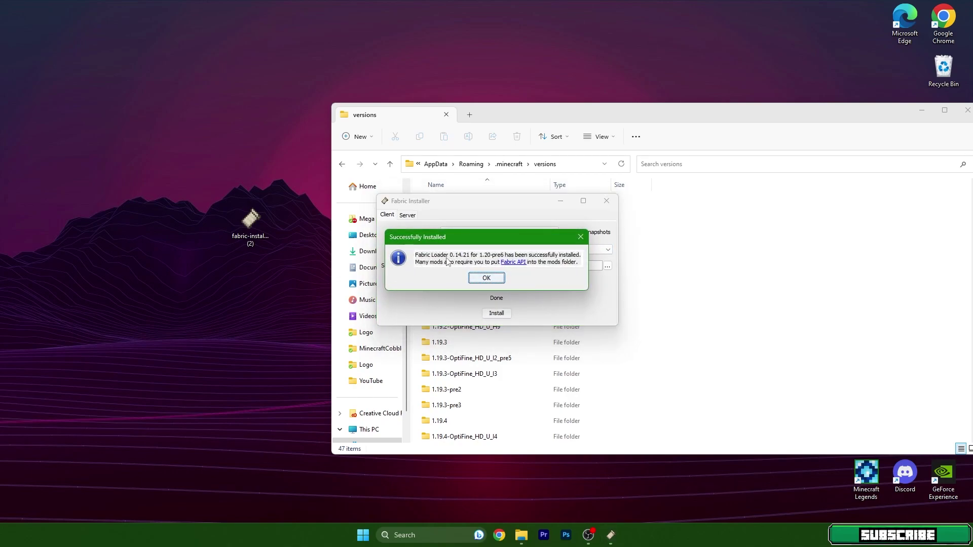
{"action": "left_click", "coordinate": [487, 278]}
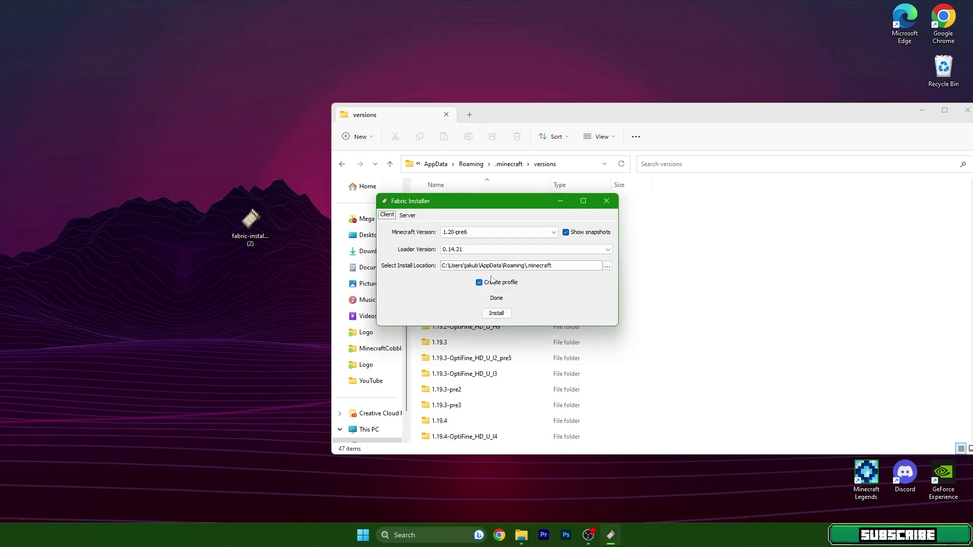
{"action": "left_click", "coordinate": [606, 201]}
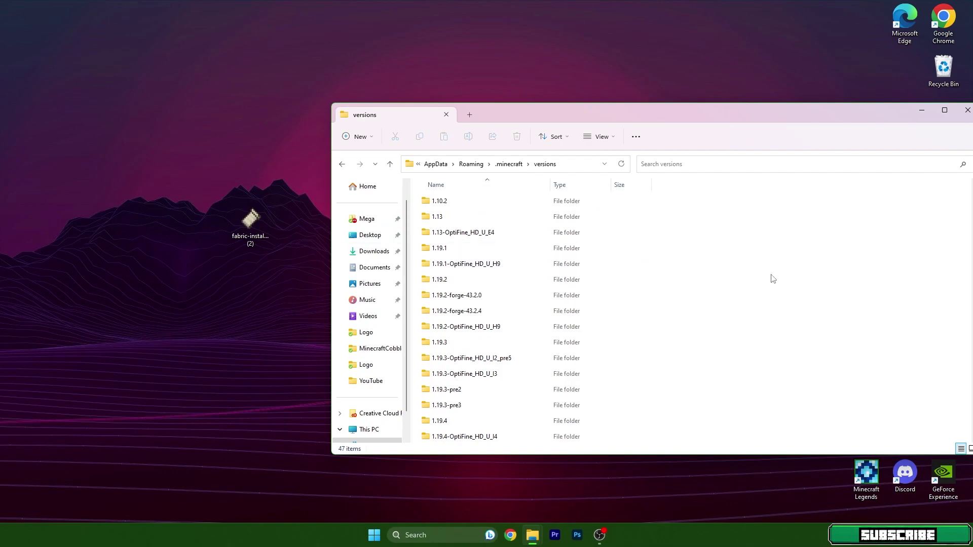
- Locate the fabric-loader-0.14.21-1.20-pre6 folder in the versions folder and minimize the folder window
{"action": "scroll", "coordinate": [760, 276], "scroll_direction": "down", "scroll_amount": 4}
{"action": "scroll", "coordinate": [729, 276], "scroll_direction": "down", "scroll_amount": 5}
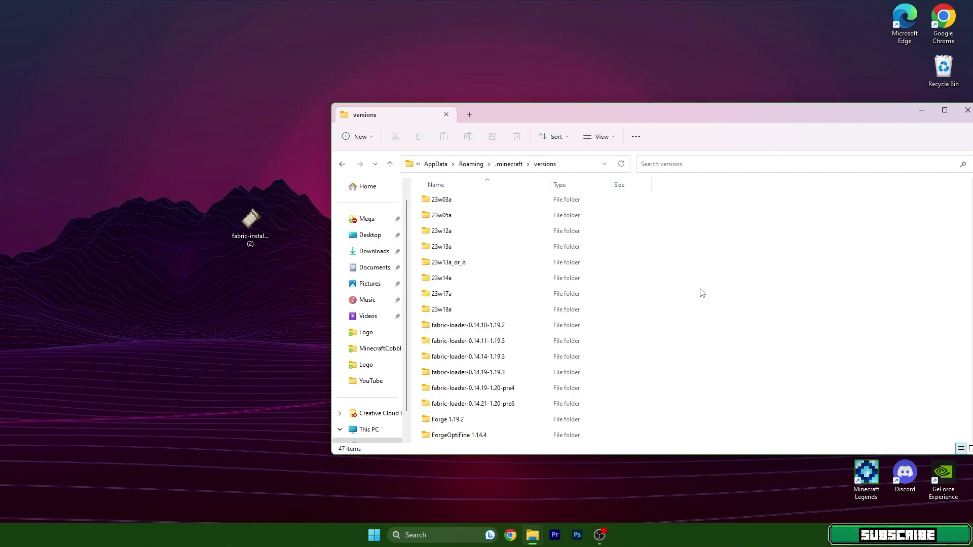
{"action": "left_click", "coordinate": [522, 327]}
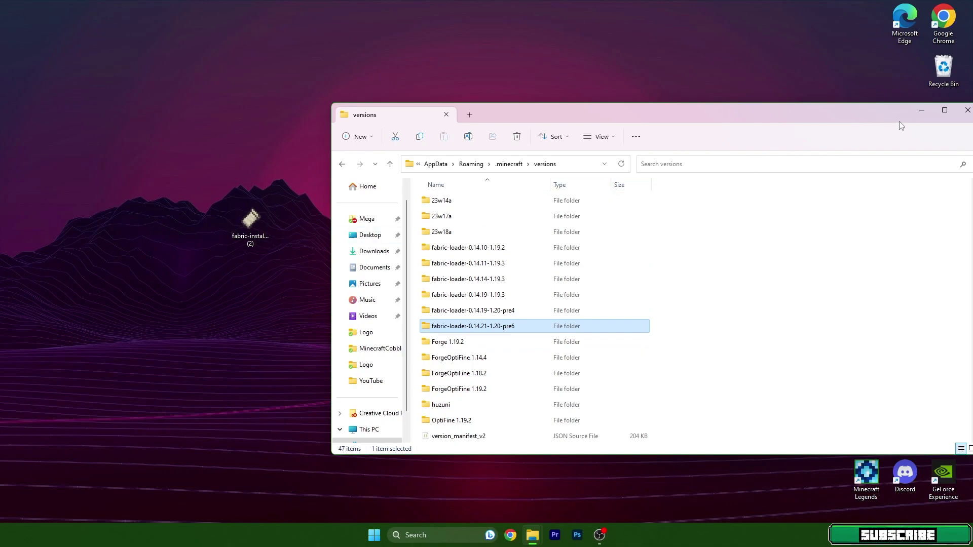
{"action": "left_click_drag", "start_coordinate": [879, 110], "coordinate": [788, 100]}
{"action": "left_click", "coordinate": [828, 100]}
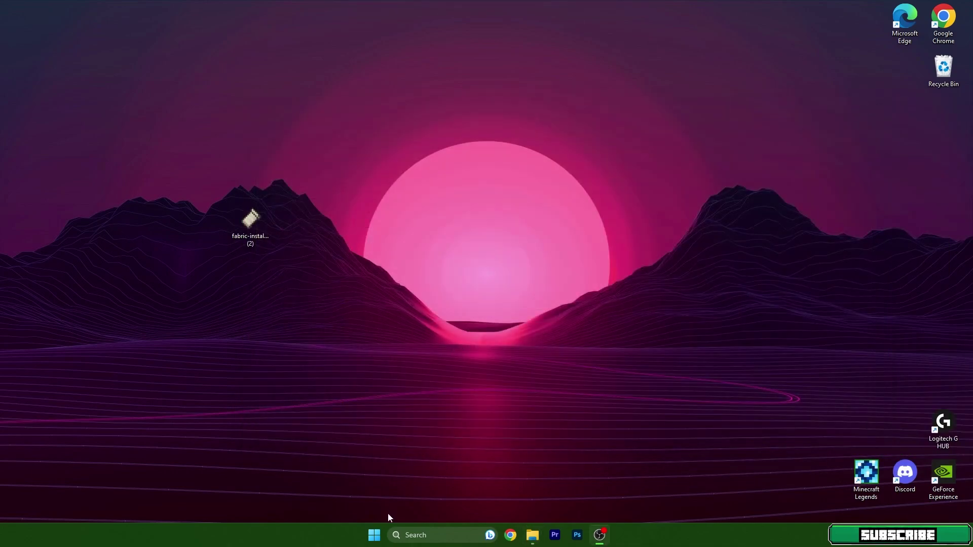
- Open the Minecraft Launcher and select the fabric-loader-1.20-pre6 installation for Java Edition
{"action": "left_click", "coordinate": [452, 540]}
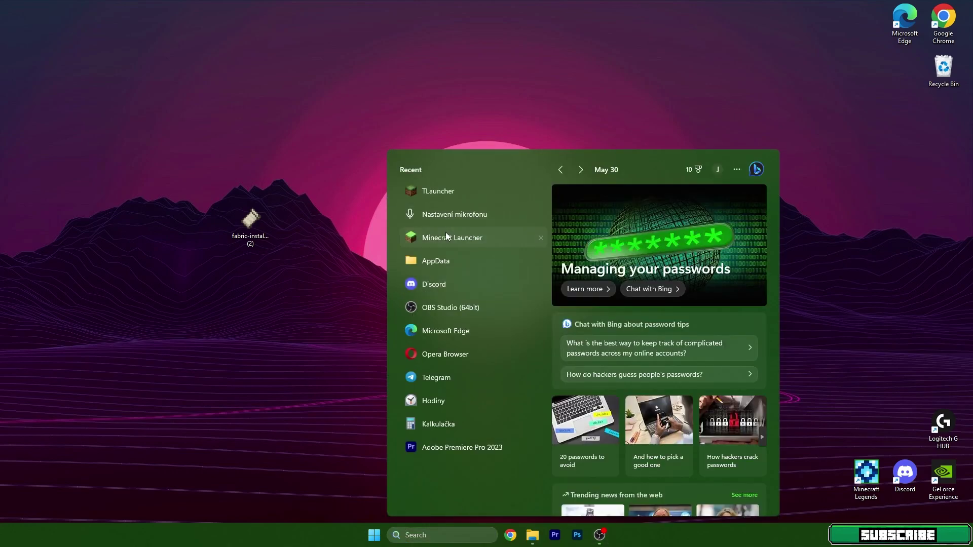
{"action": "left_click", "coordinate": [446, 233]}
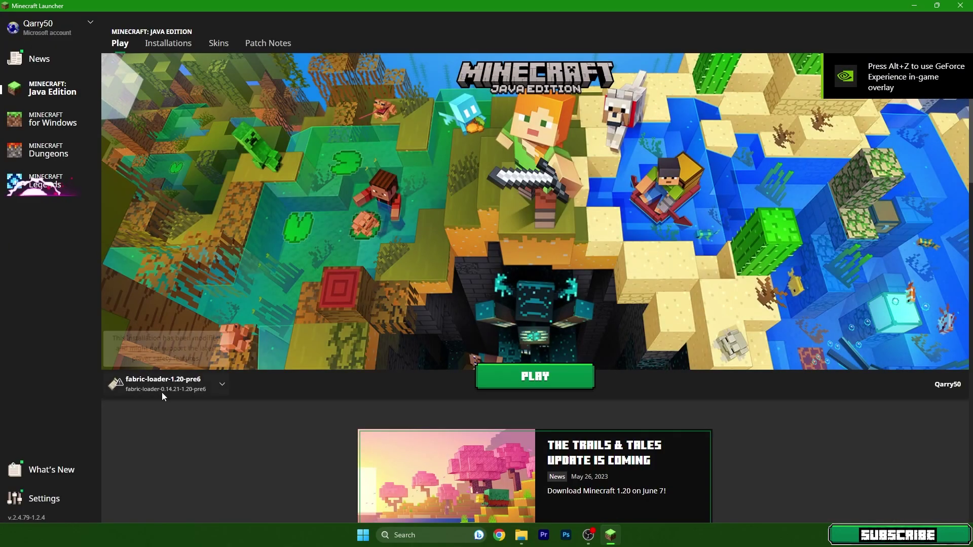
{"action": "left_click", "coordinate": [142, 384]}
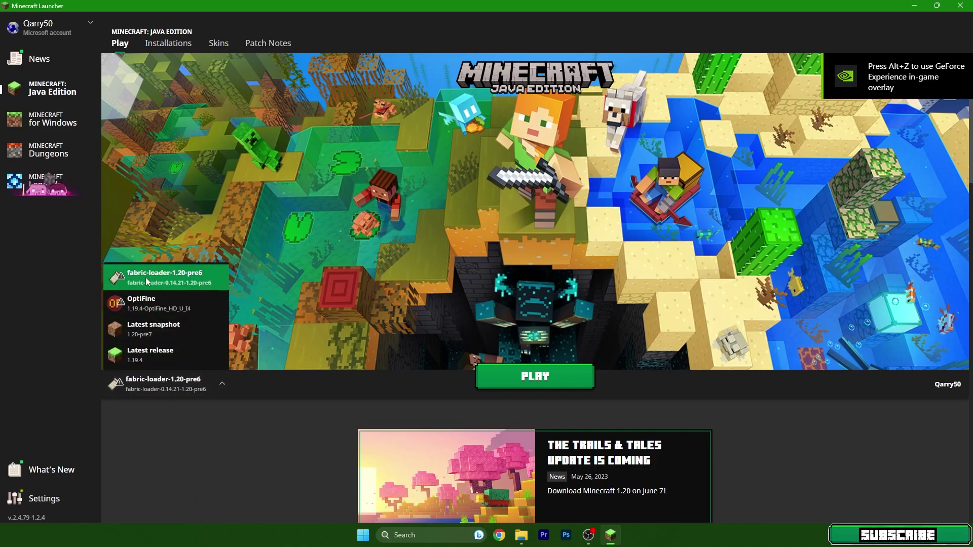
{"action": "left_click", "coordinate": [167, 276]}
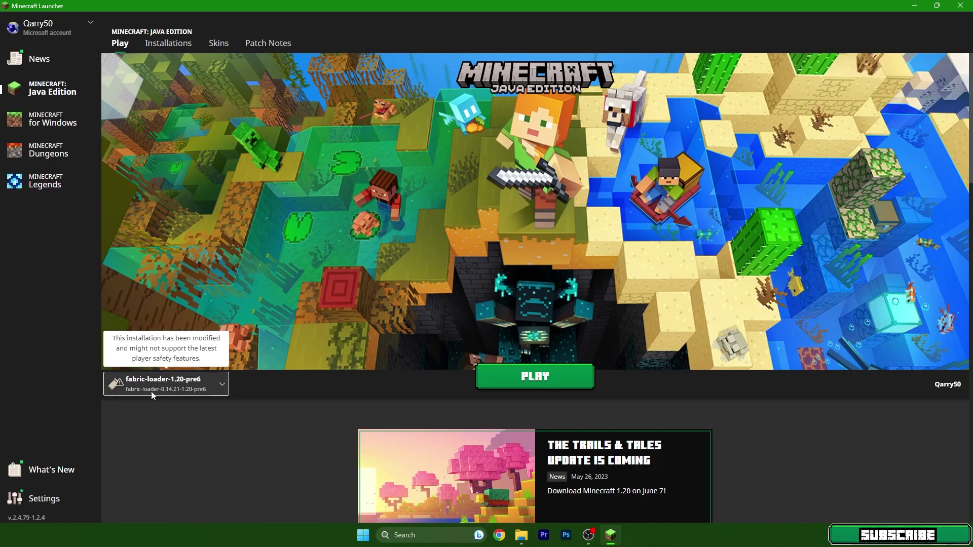
- Launch the selected Fabric installation and maximize the game window
{"action": "left_click", "coordinate": [522, 383]}
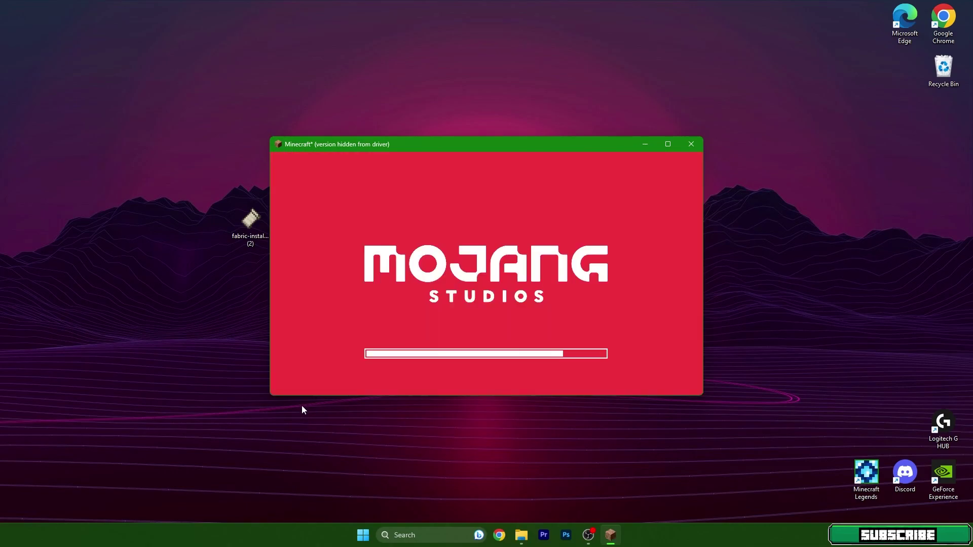
{"action": "left_click", "coordinate": [663, 145]}
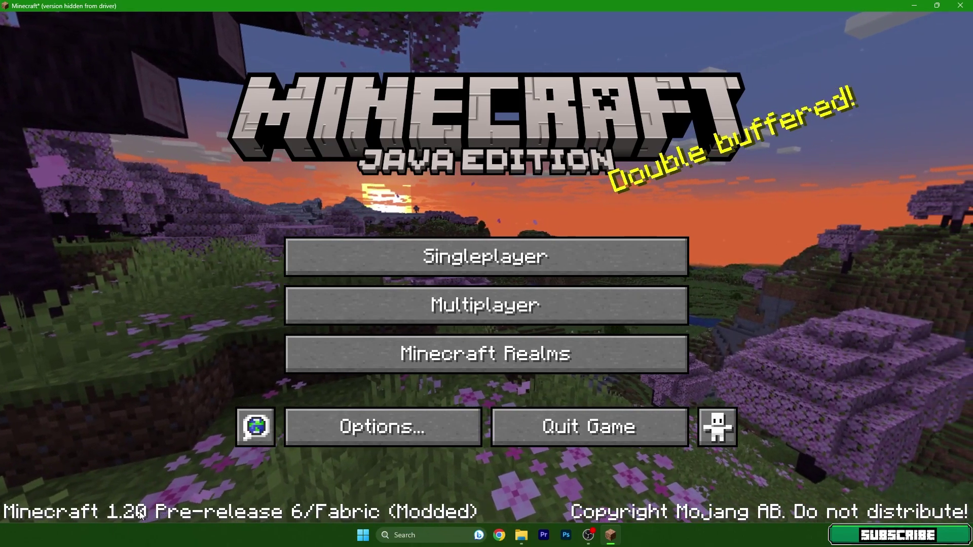
- Load the singleplayer world Sherlock and enter it
{"action": "left_click", "coordinate": [418, 274]}
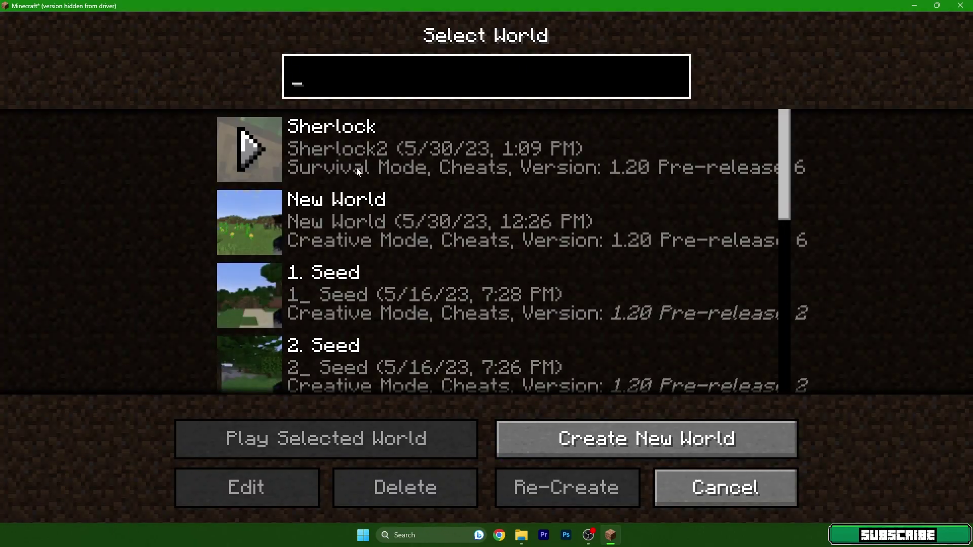
{"action": "double_click", "coordinate": [357, 165]}
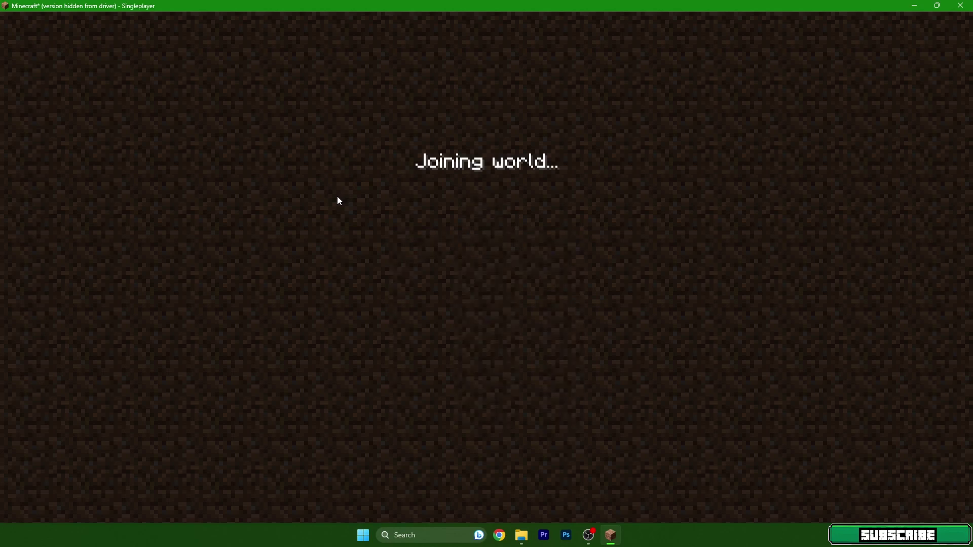
{"action": "key", "text": "w"}
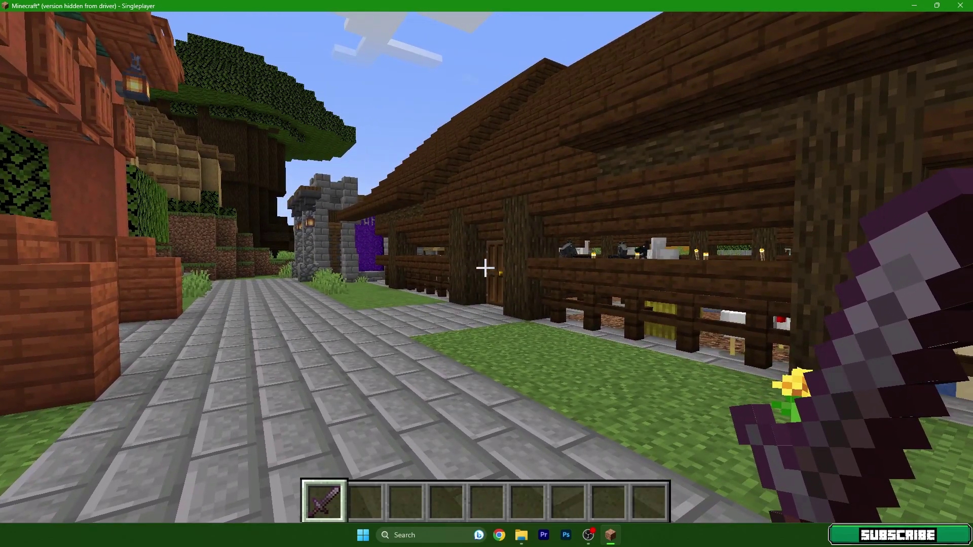
- Open the shader pack selection in the video settings and enable shaders
{"action": "key", "text": "Escape"}
{"action": "left_click", "coordinate": [455, 310]}
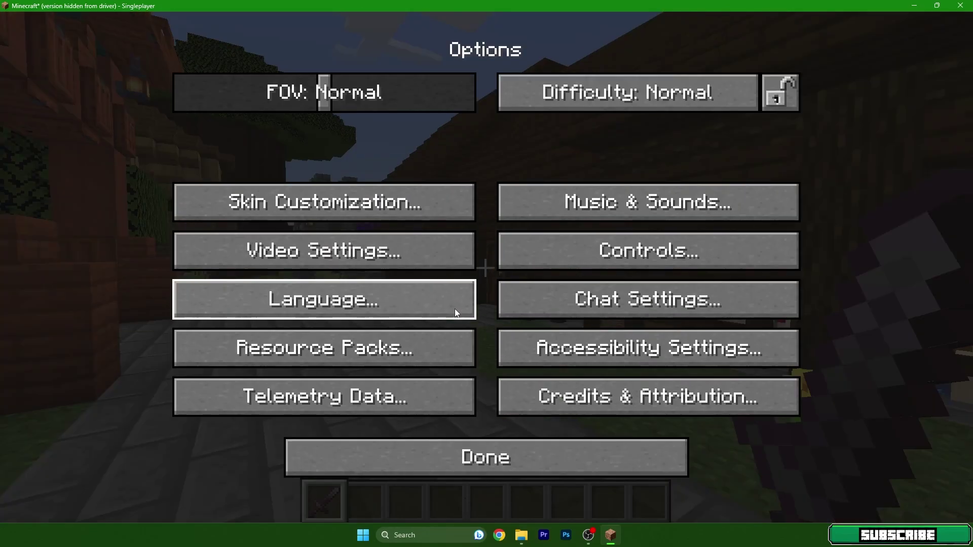
{"action": "left_click", "coordinate": [379, 265]}
{"action": "left_click", "coordinate": [588, 50]}
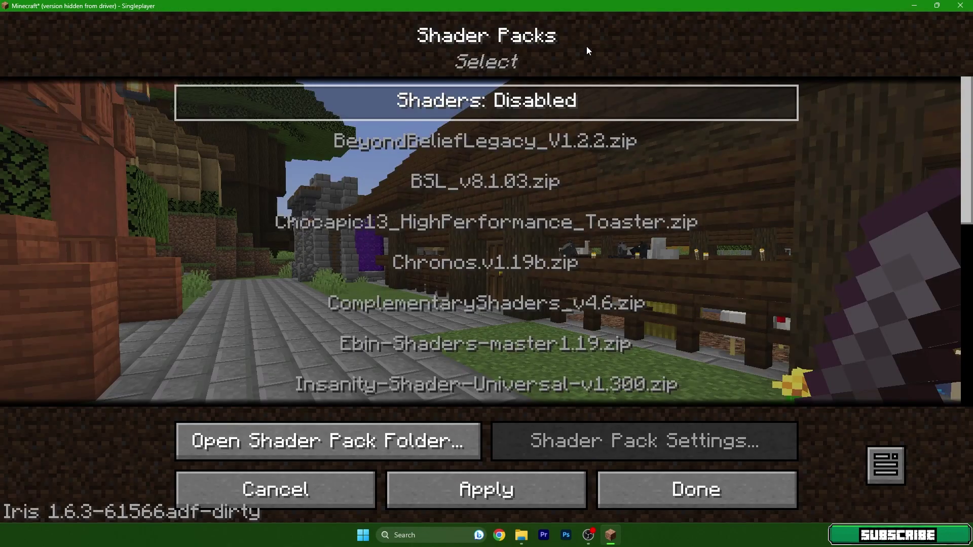
{"action": "left_click", "coordinate": [480, 103]}
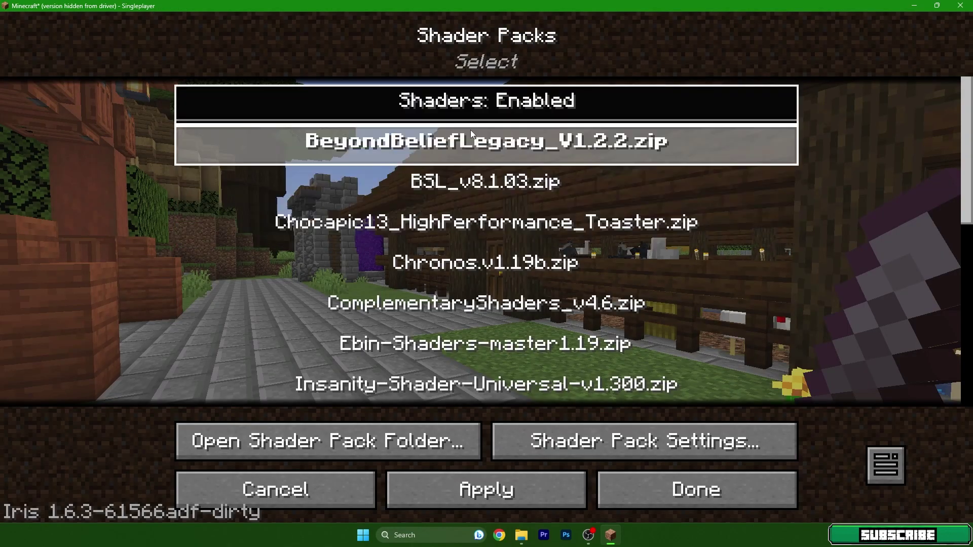
- Browse the available shader packs and apply rethinking-voxels_beta18d.zip
{"action": "scroll", "coordinate": [489, 327], "scroll_direction": "down", "scroll_amount": 5}
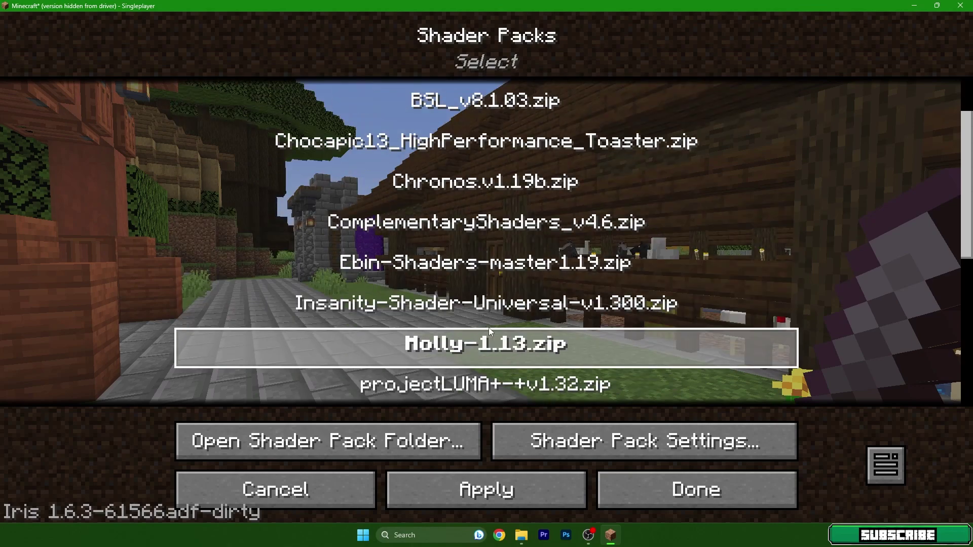
{"action": "scroll", "coordinate": [452, 228], "scroll_direction": "down", "scroll_amount": 4}
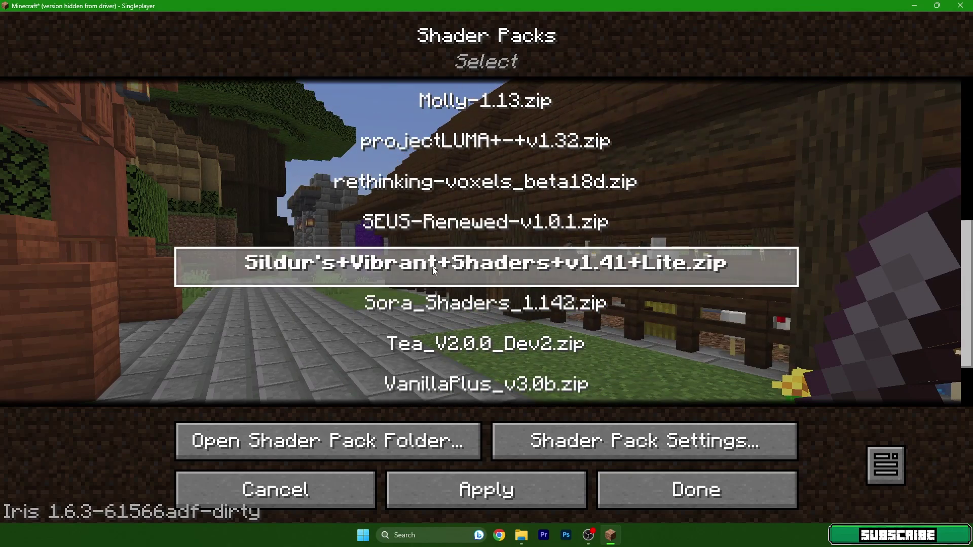
{"action": "scroll", "coordinate": [364, 314], "scroll_direction": "down", "scroll_amount": 4}
{"action": "scroll", "coordinate": [345, 299], "scroll_direction": "up", "scroll_amount": 5}
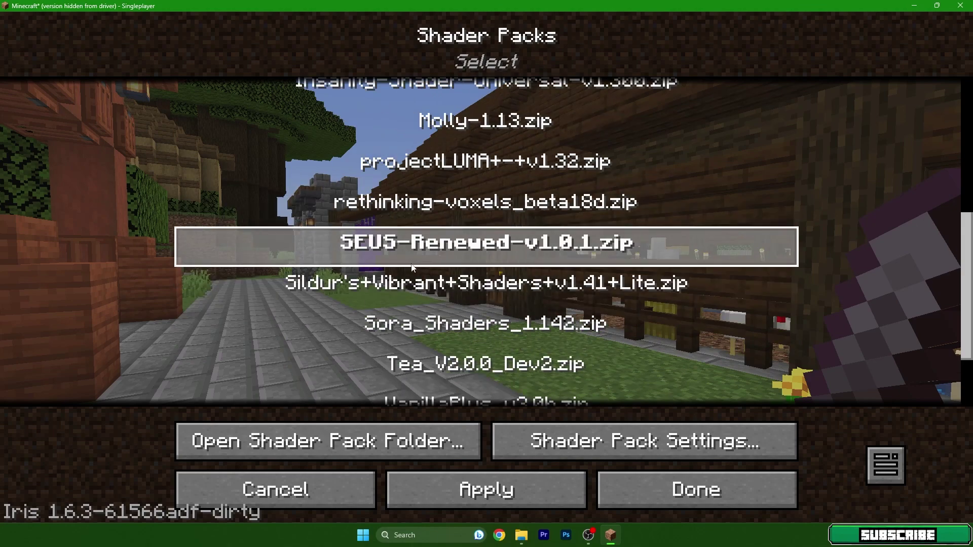
{"action": "left_click", "coordinate": [360, 206]}
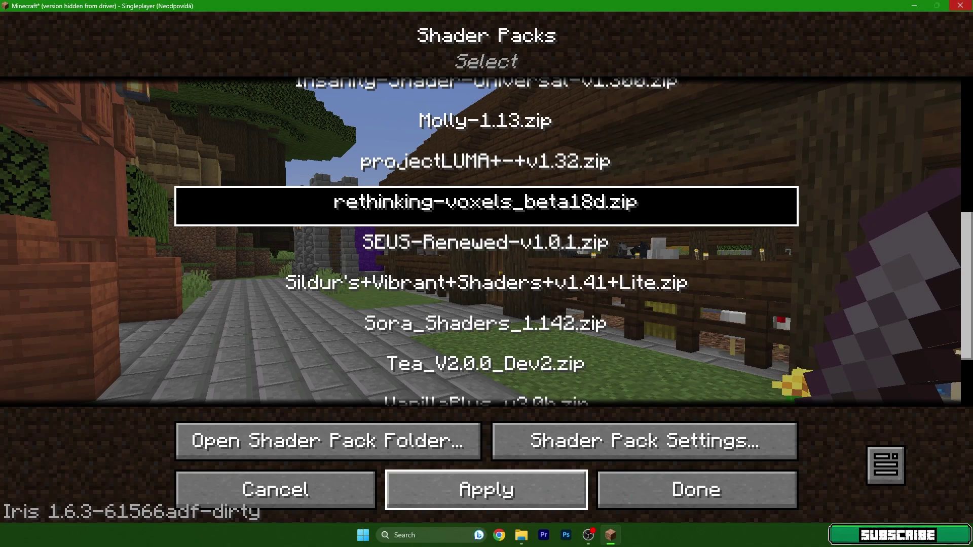
- Select the SEUS-Renewed-v1.0.1.zip shader pack and return to the world
{"action": "left_click", "coordinate": [485, 247]}
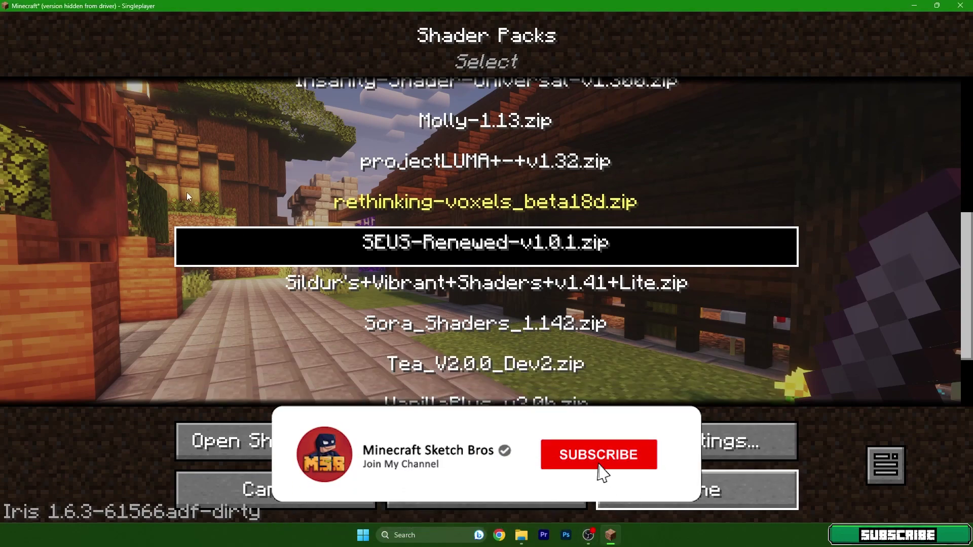
{"action": "key", "text": "Escape"}
{"action": "key", "text": "Escape"}
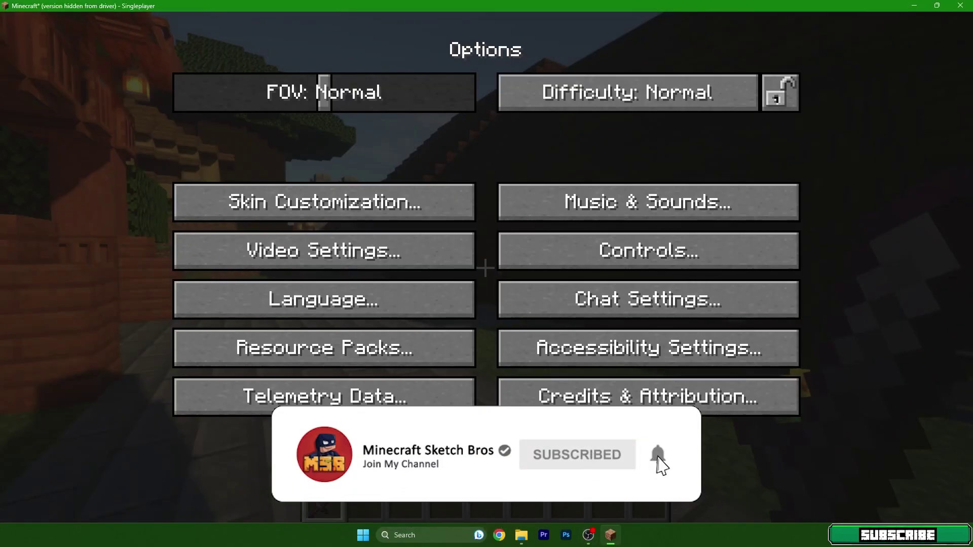
{"action": "key", "text": "Escape"}
{"action": "key", "text": "Escape"}
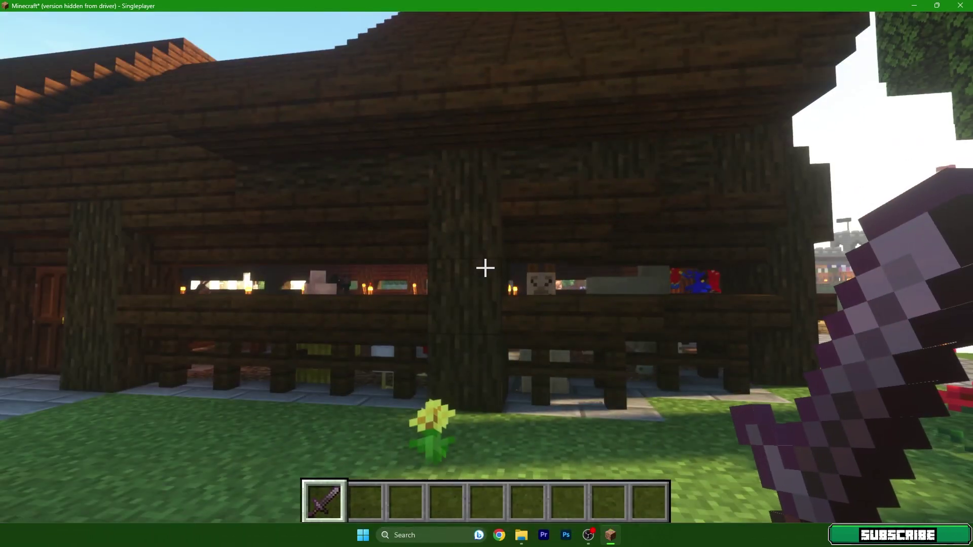
- Check the game version and frame rate in the debug overlay, and hide it again
{"action": "key", "text": "F3"}
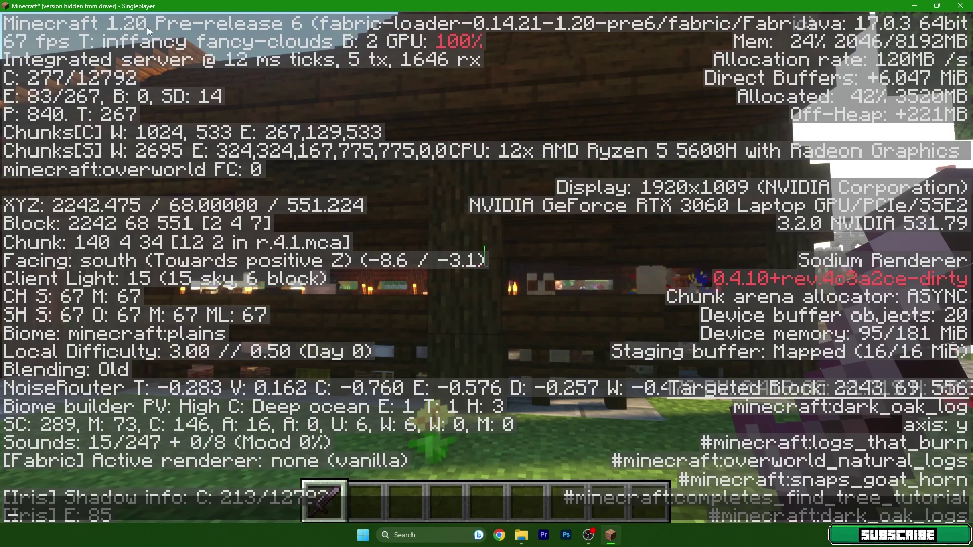
{"action": "key", "text": "F3"}
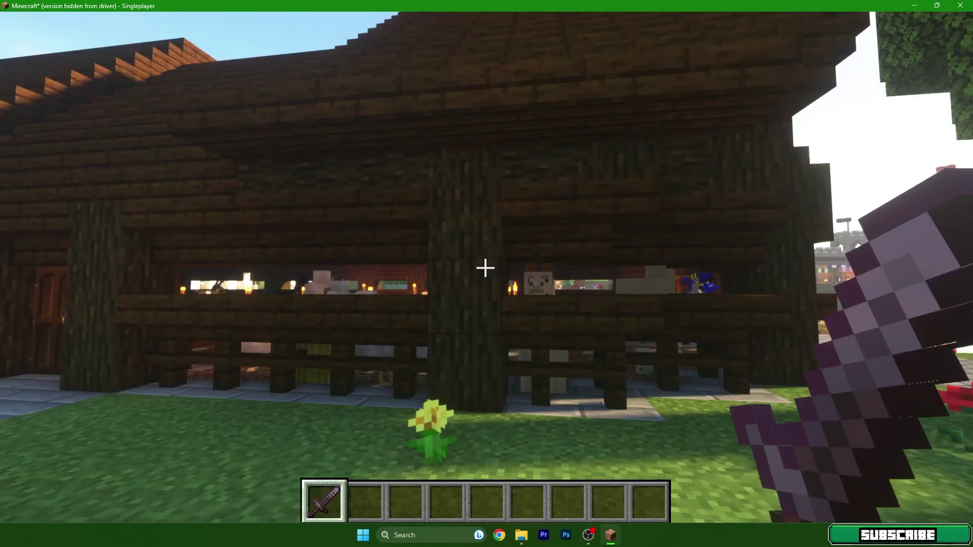
- Enter the barn through its wooden double doors and examine the shader lighting on the animals and torches inside
{"action": "key", "text": "w"}
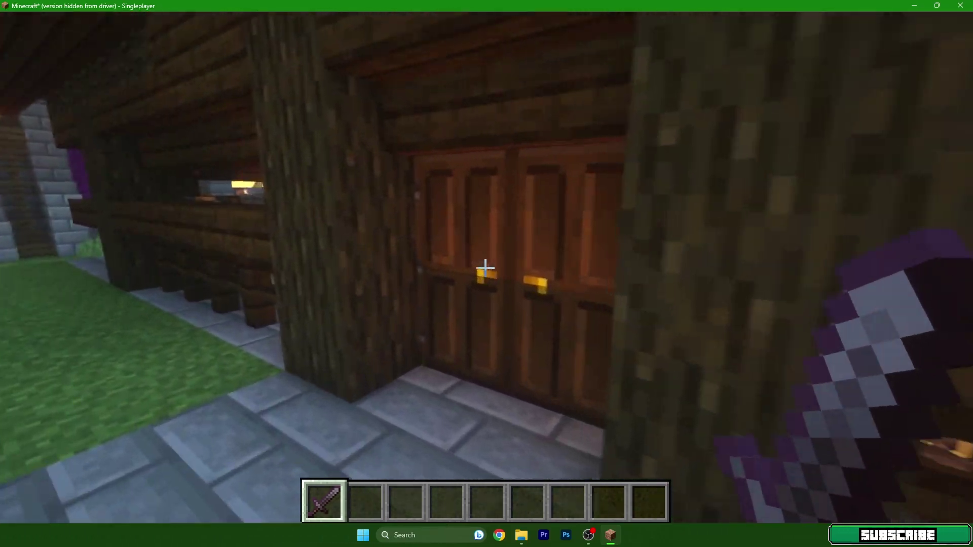
{"action": "right_click", "coordinate": [485, 268]}
{"action": "key", "text": "w"}
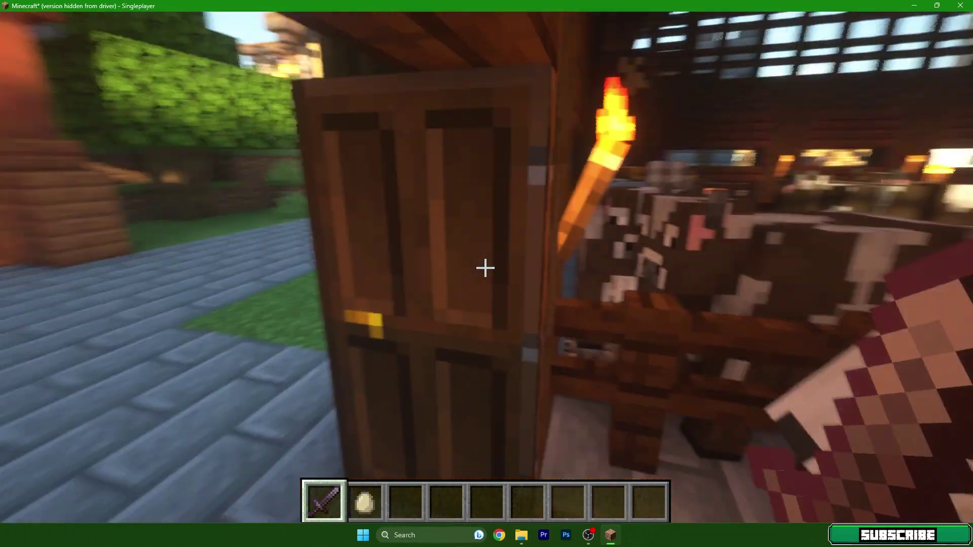
{"action": "right_click", "coordinate": [485, 268]}
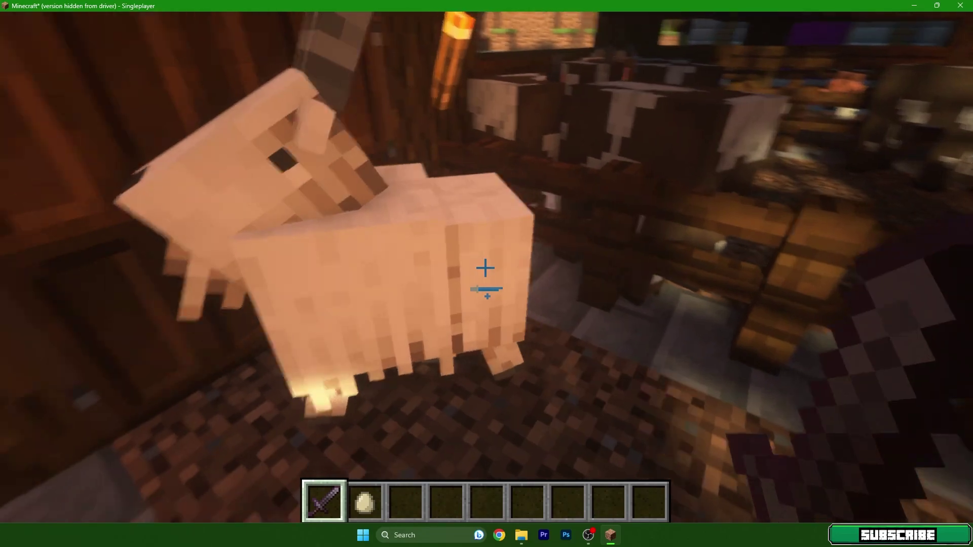
{"action": "key", "text": "s"}
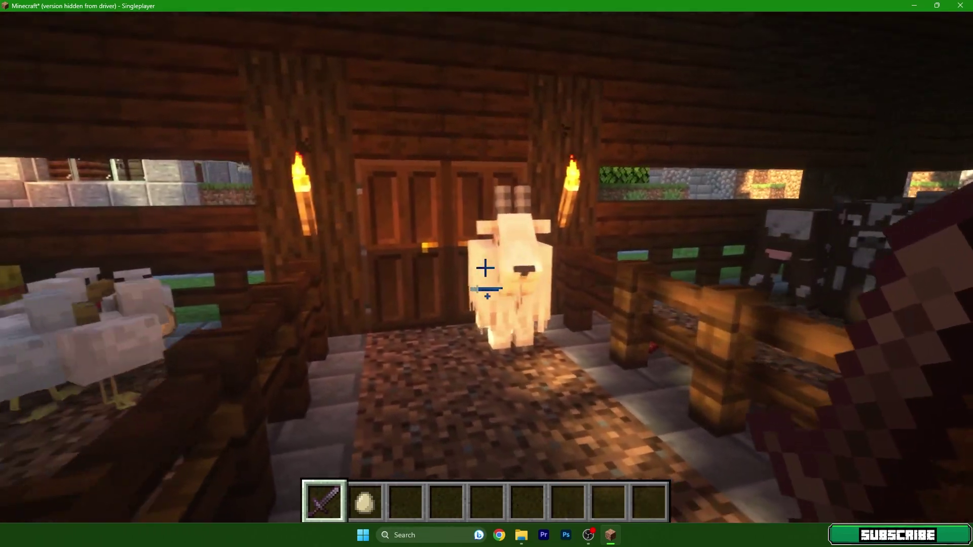
{"action": "mouse_move", "coordinate": [485, 268]}
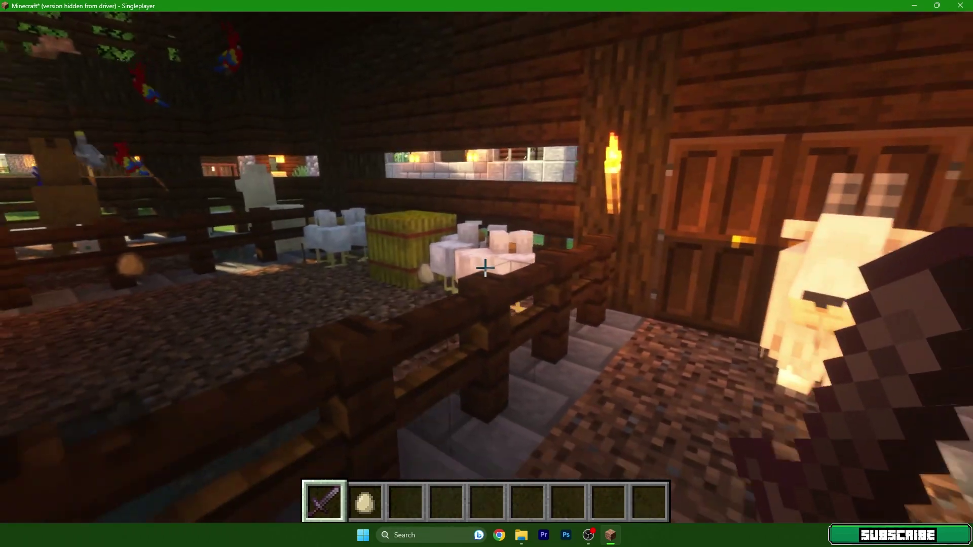